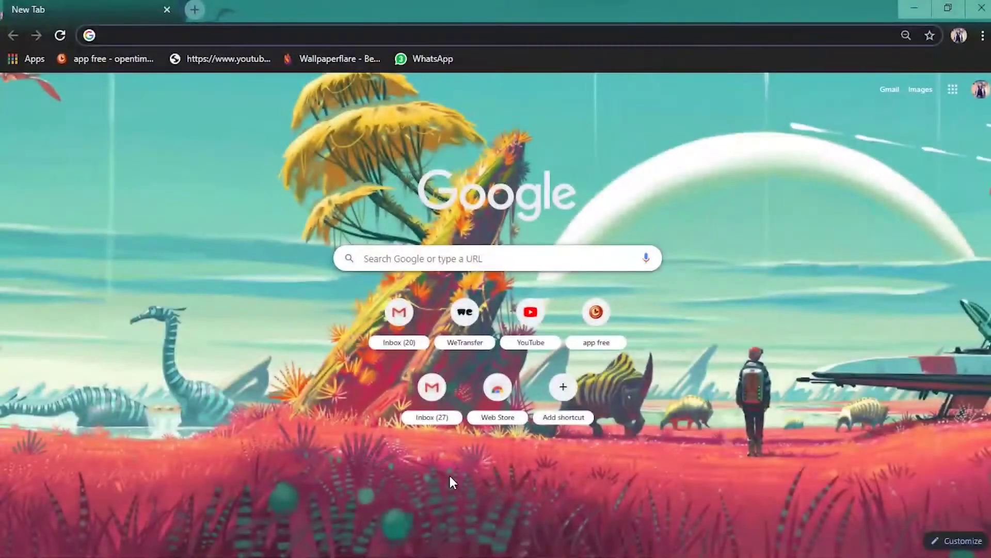
- Load wetransfer.com in Chrome to reach the file upload panel
text(we\tr)
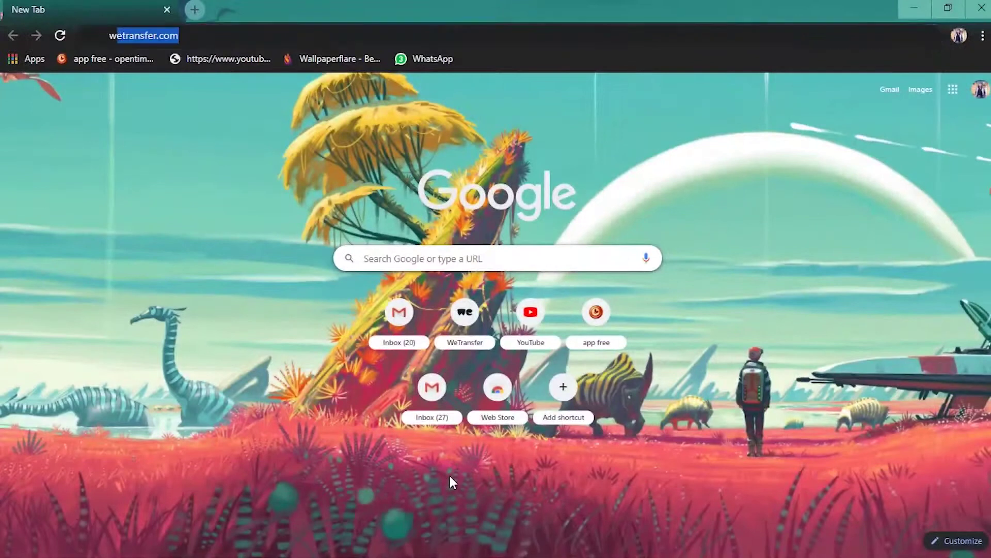
text(a)
key(BackSpace)
key(BackSpace)
key(BackSpace)
key(BackSpace)
text(transfer)
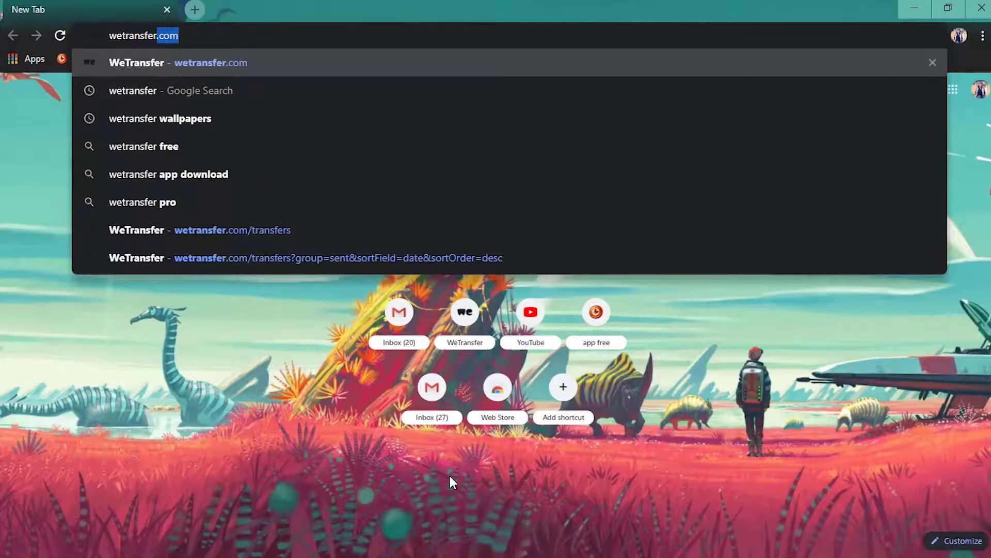
text(.com)
key(Return)
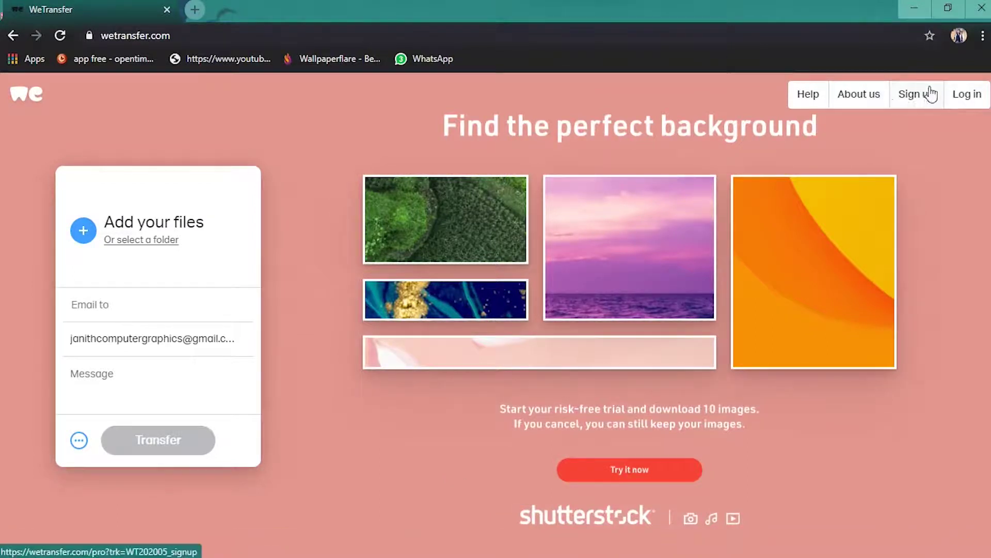
- Open the Sign up page and browse the WeTransfer Pro upgrade page
click(918, 101)
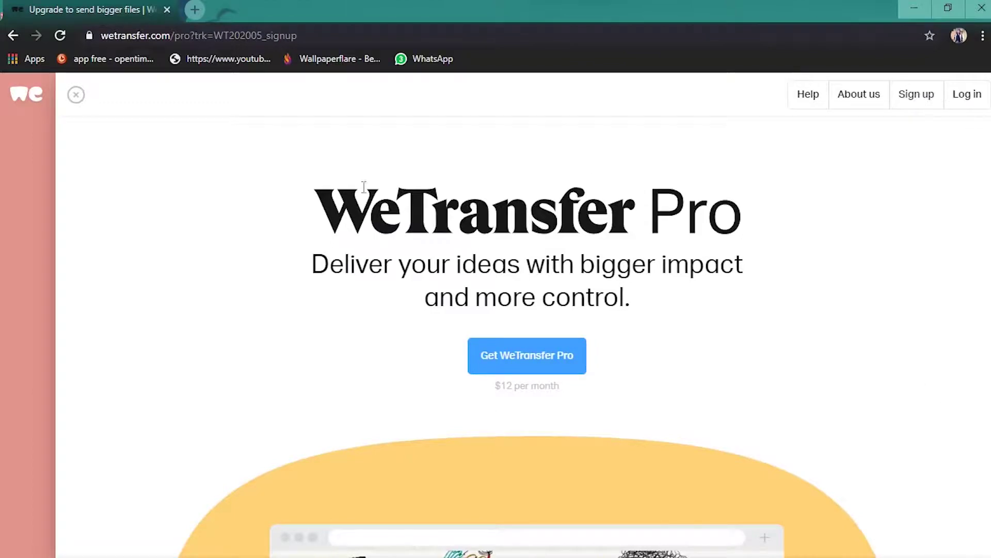
scroll(687, 356, down, 4)
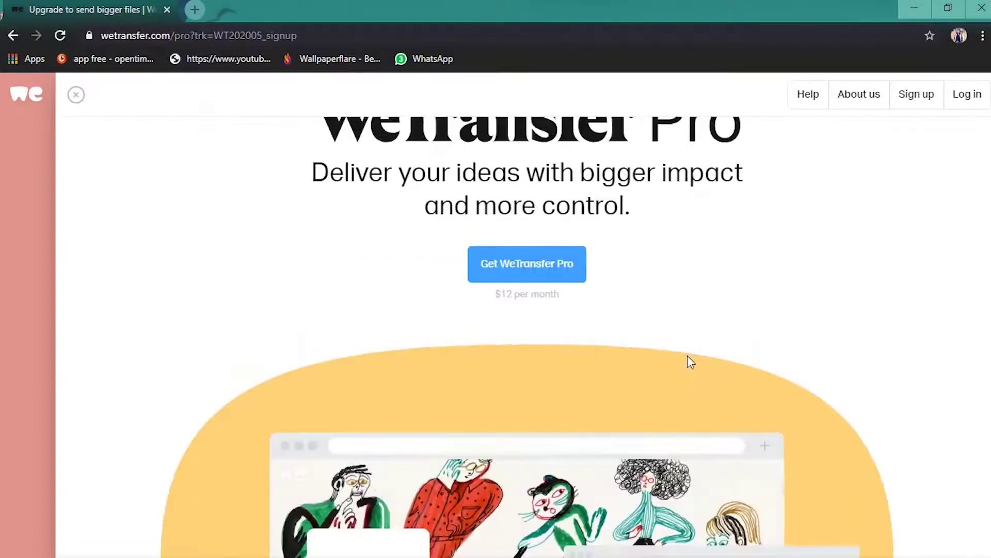
scroll(687, 357, up, 4)
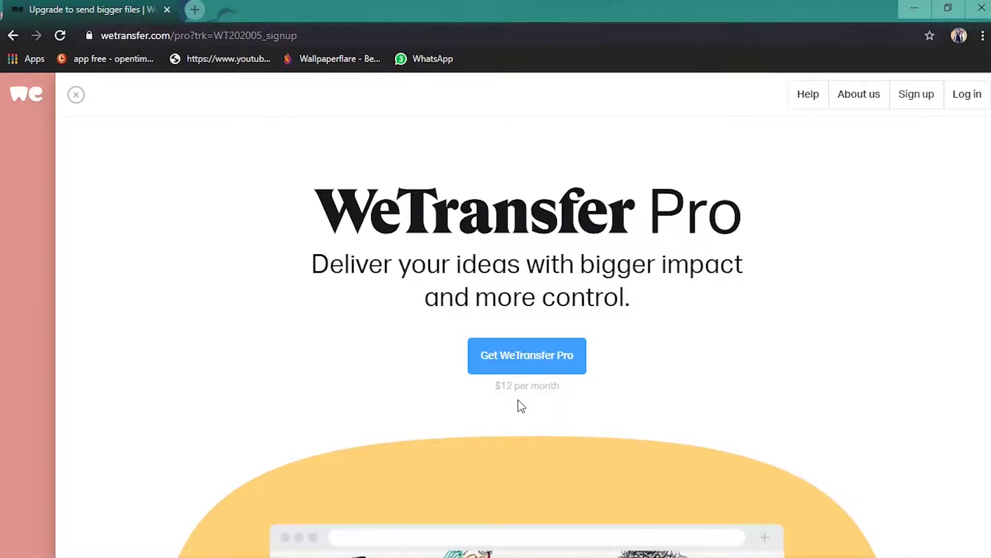
scroll(630, 420, down, 8)
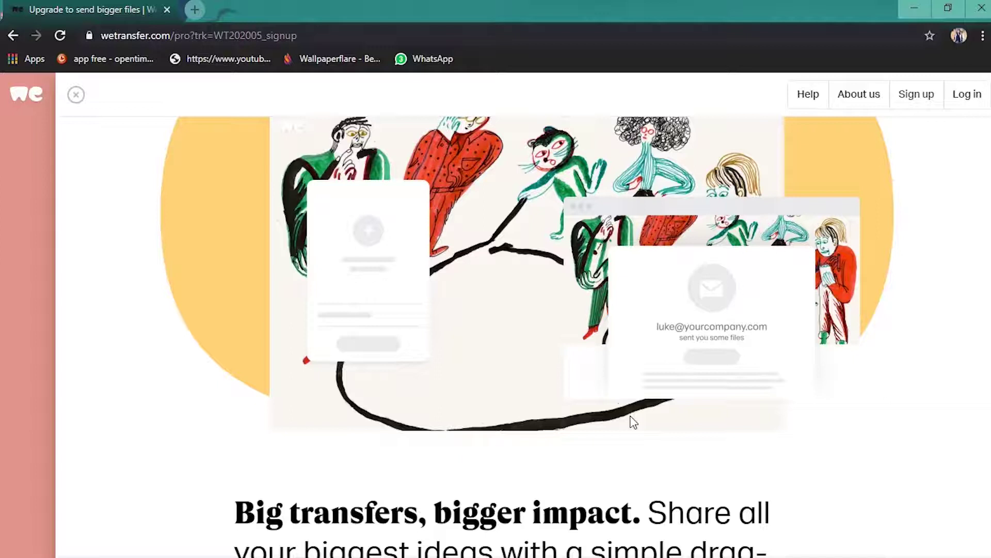
scroll(597, 429, down, 3)
- Bring up the pricing cards comparing the free account with Pro at $12/month or $120/year
click(905, 104)
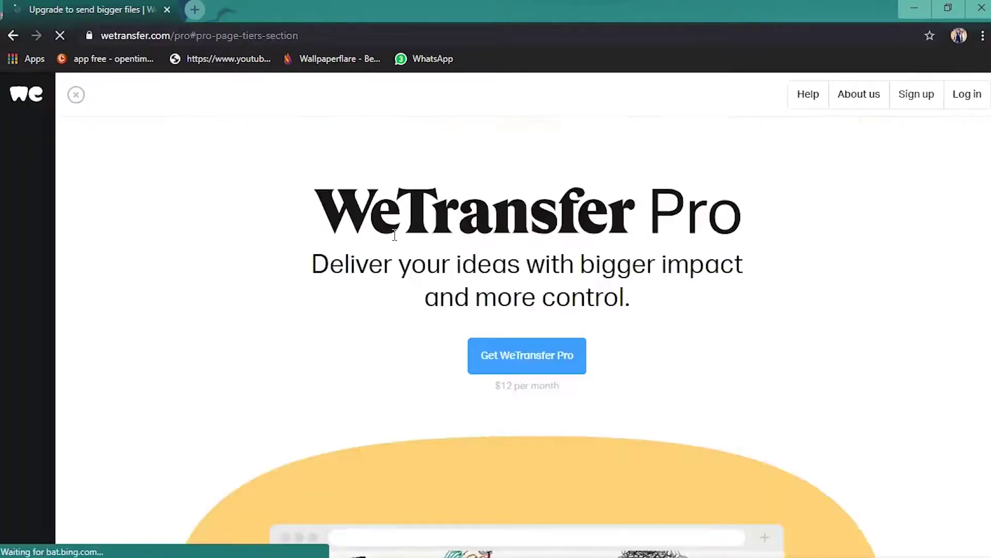
scroll(424, 251, down, 8)
scroll(719, 248, down, 15)
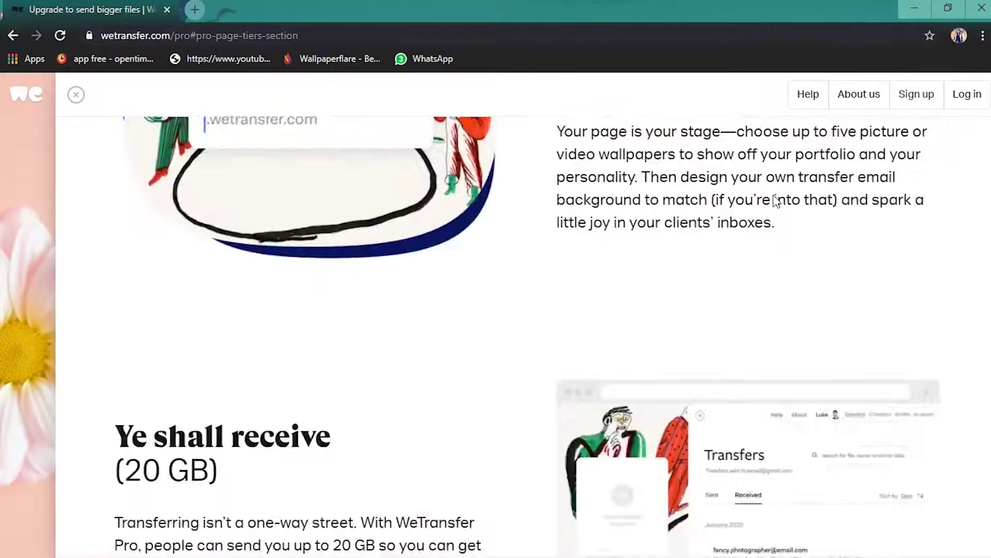
scroll(563, 371, up, 2)
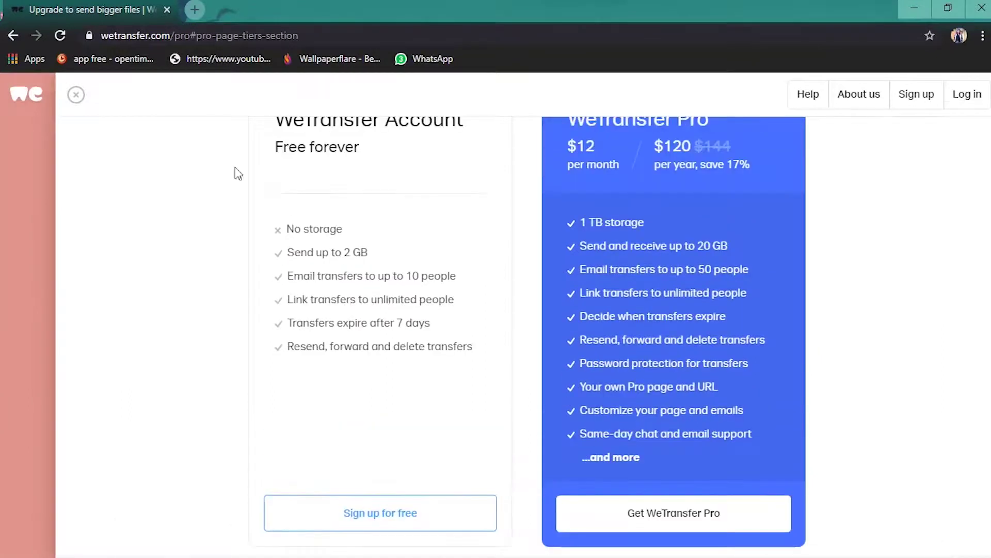
scroll(671, 299, up, 2)
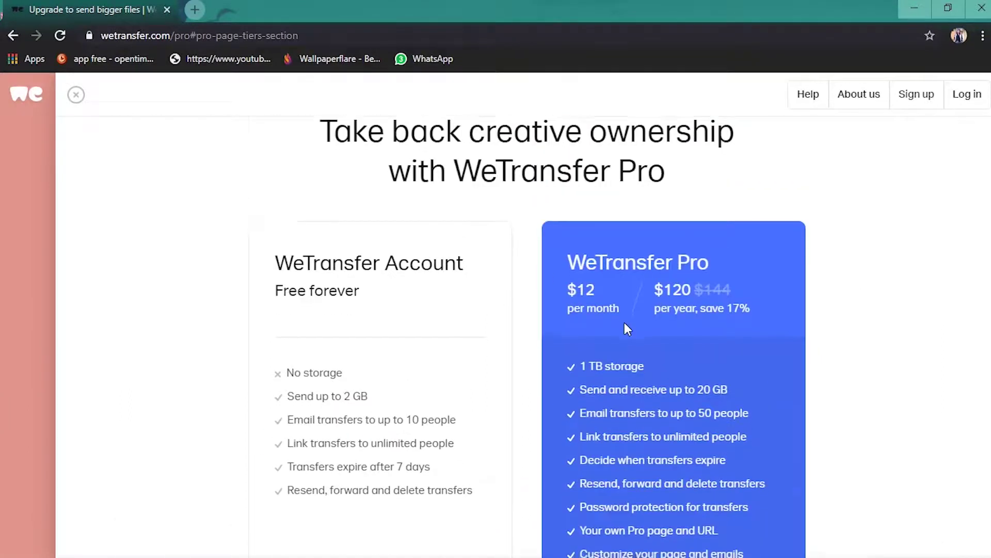
scroll(624, 326, down, 3)
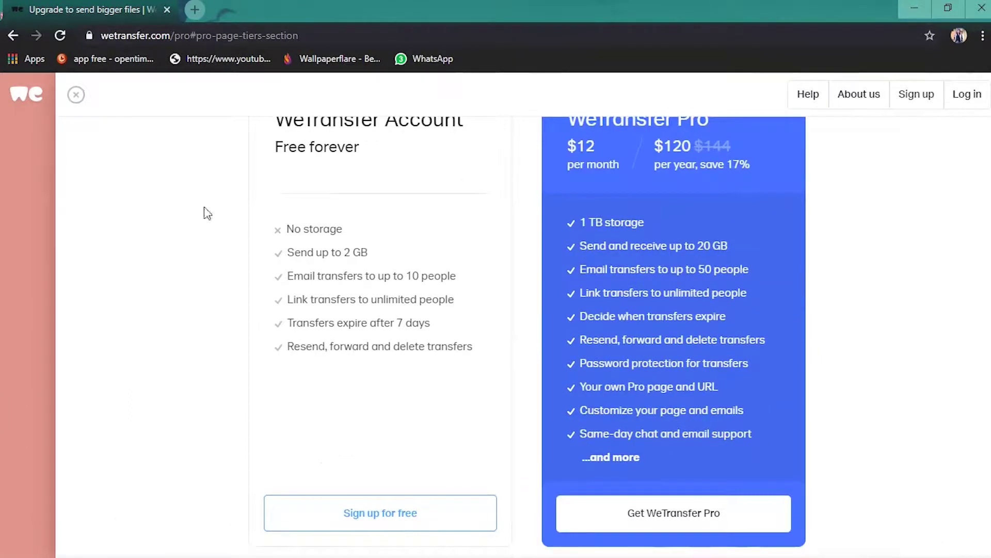
scroll(224, 257, up, 2)
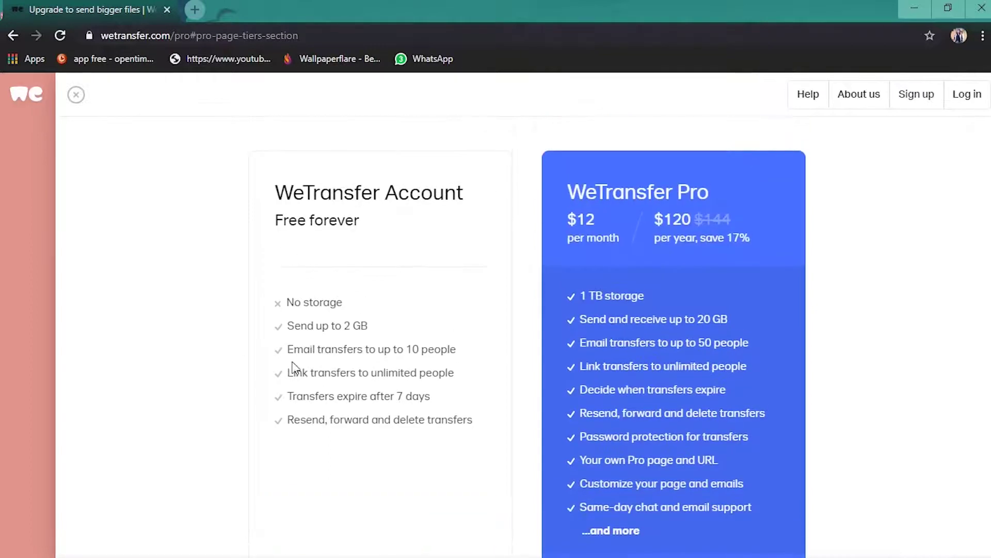
scroll(288, 407, down, 2)
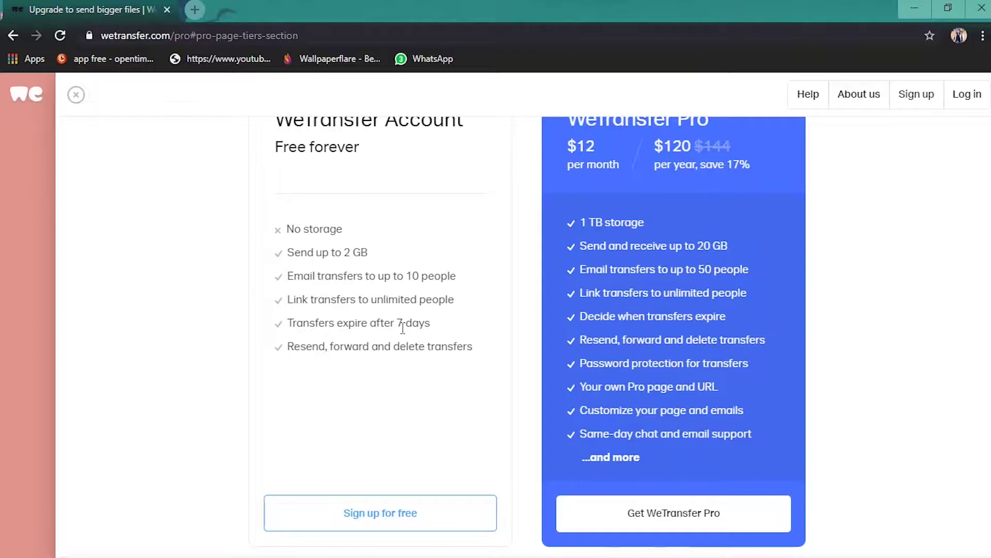
- Log in to the existing WeTransfer account with its e-mail address and password
click(355, 517)
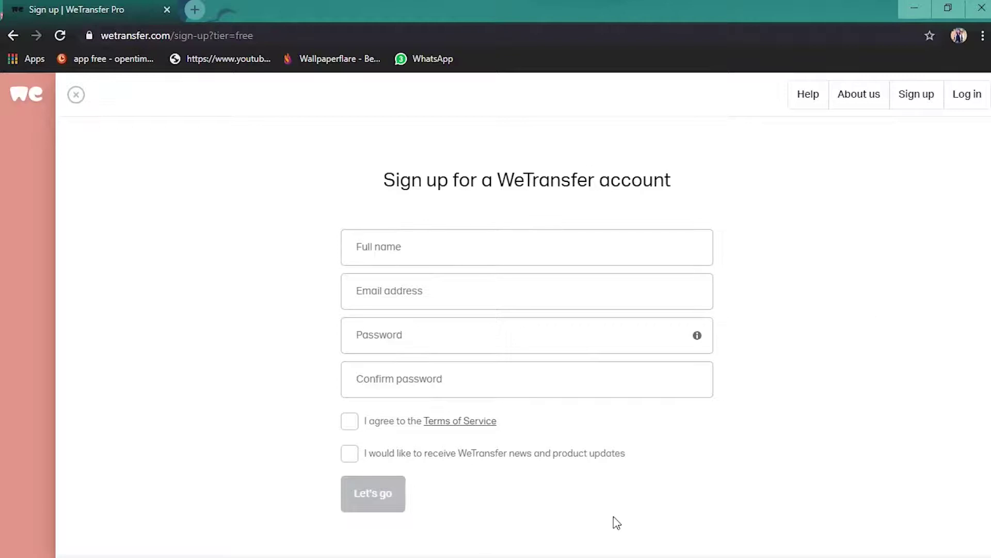
click(966, 95)
click(380, 160)
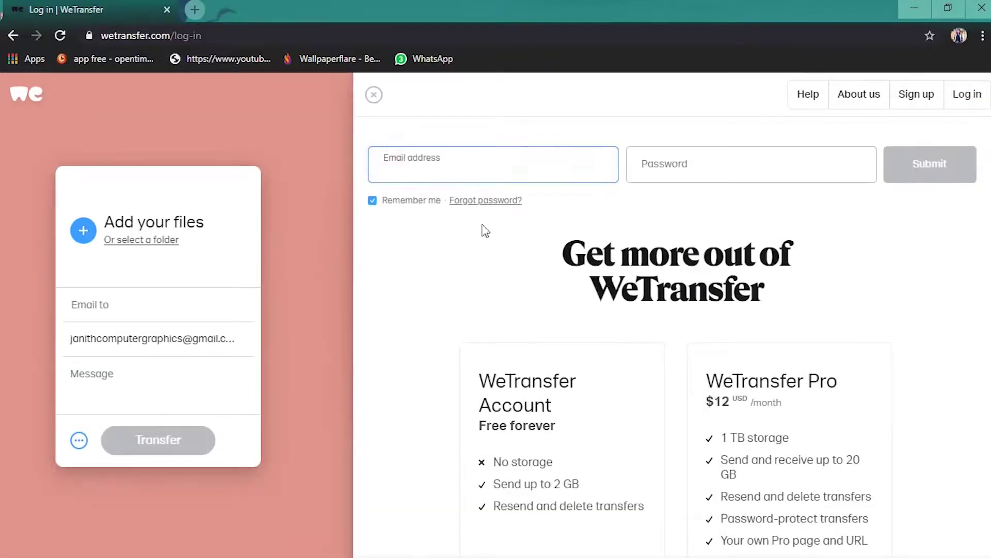
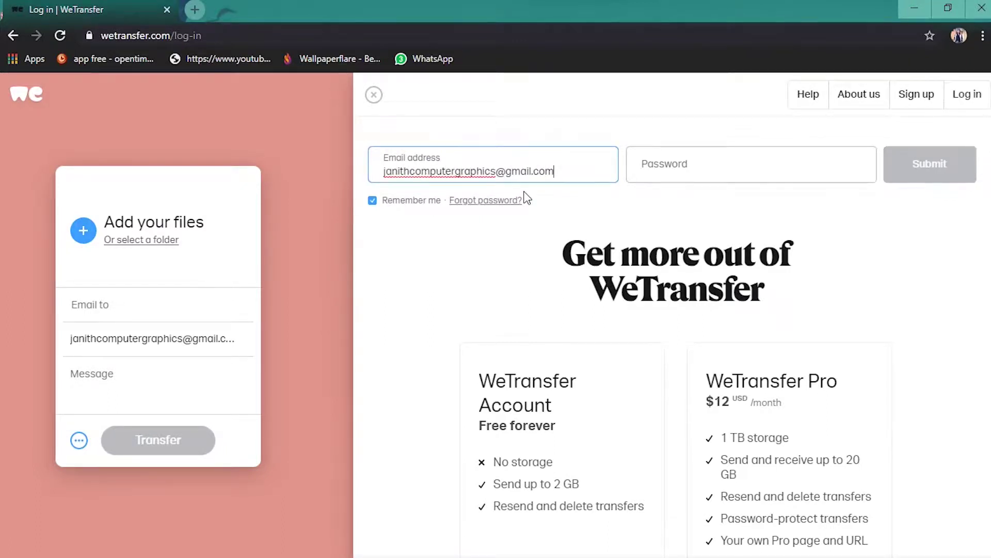
click(713, 168)
text(********)
key(Return)
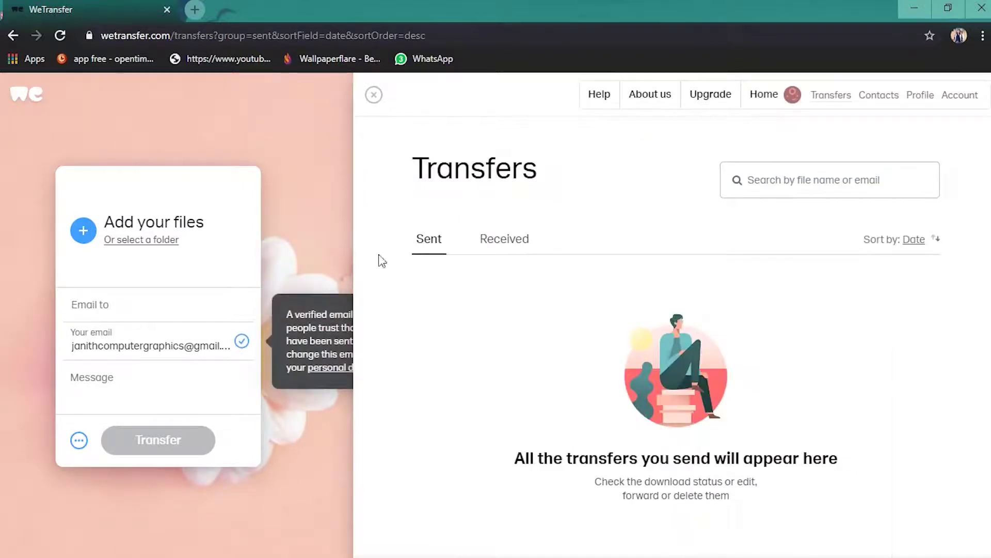
- Fill in the recipient's e-mail address in the Email to field
click(86, 307)
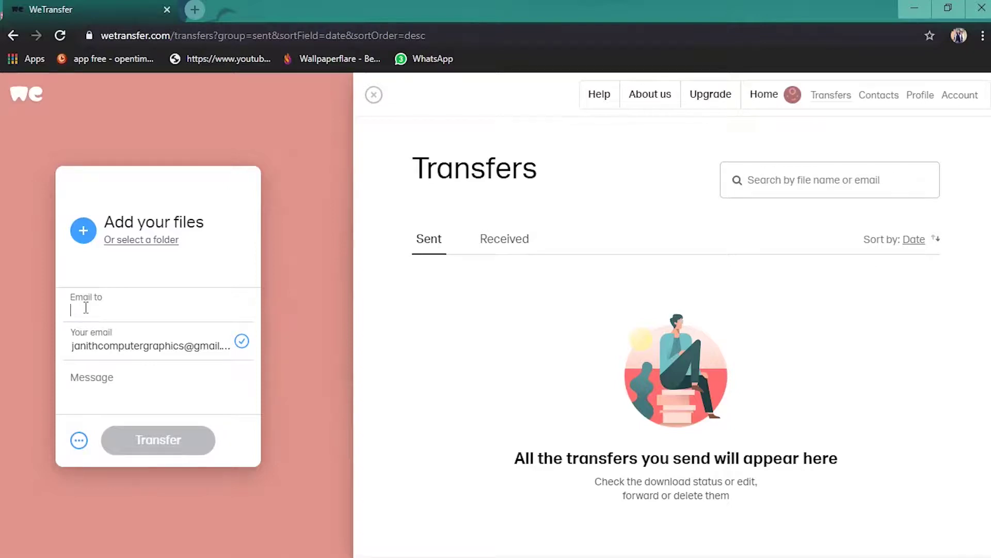
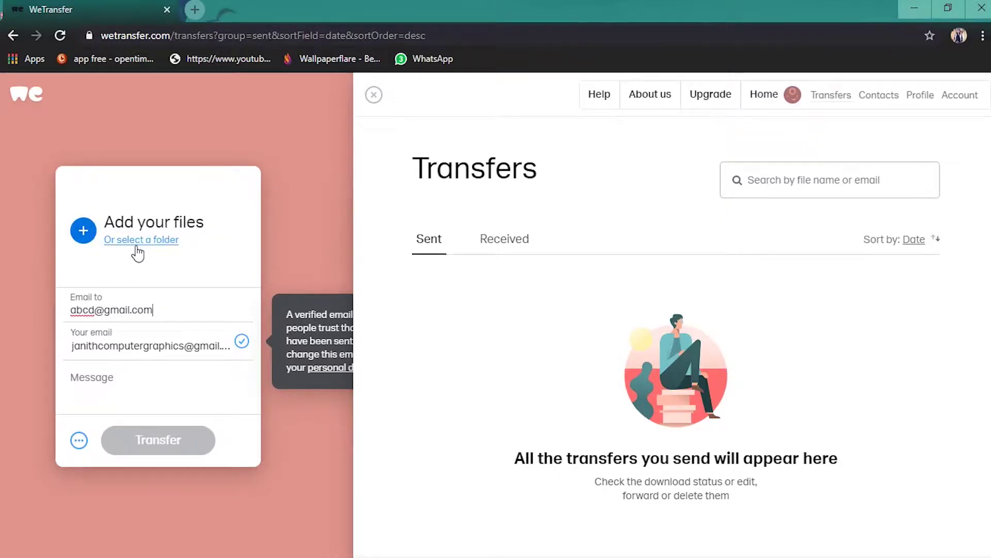
click(83, 226)
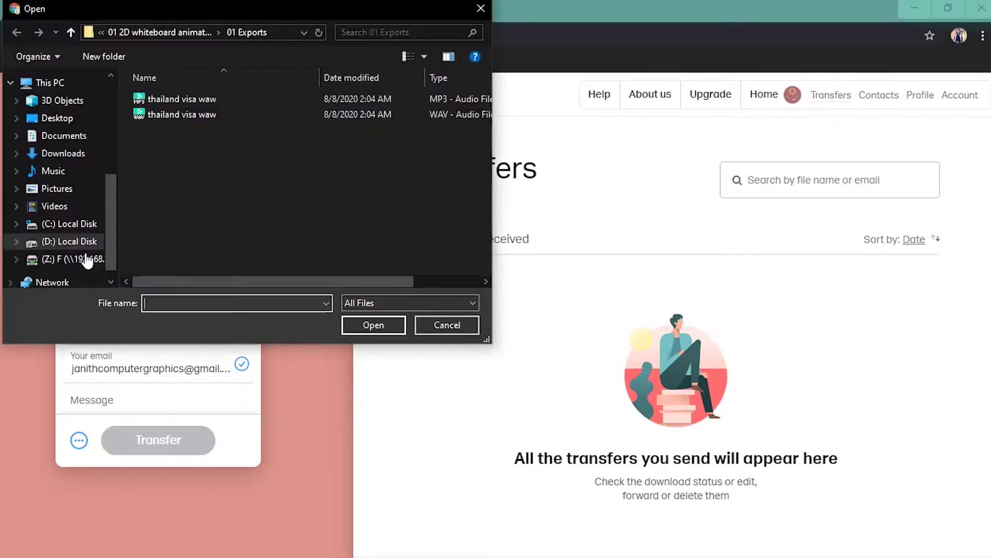
click(61, 241)
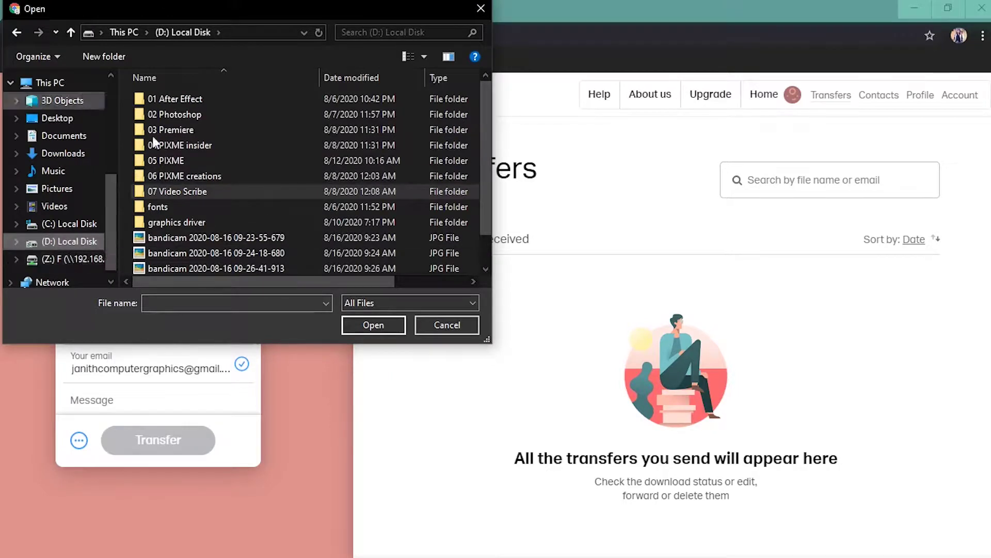
click(178, 238)
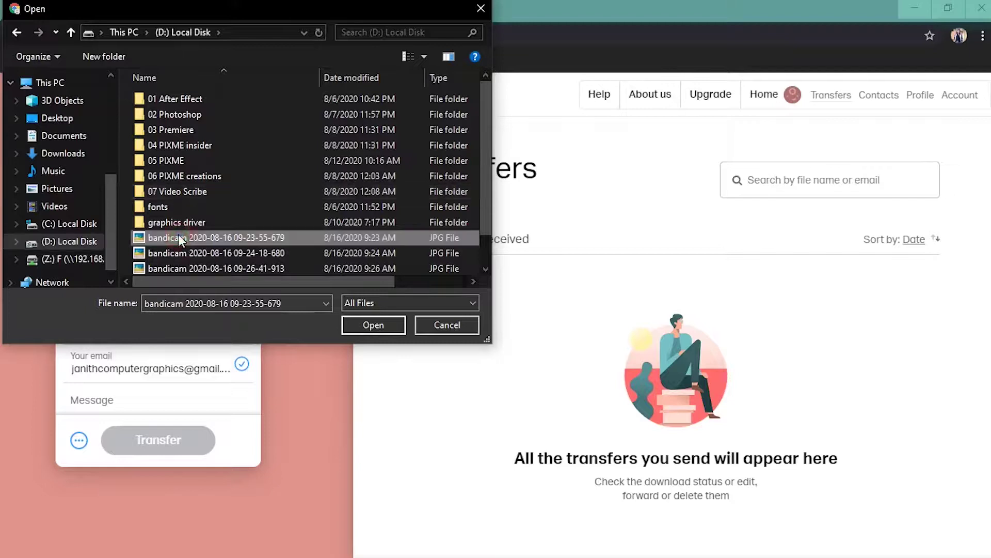
click(360, 325)
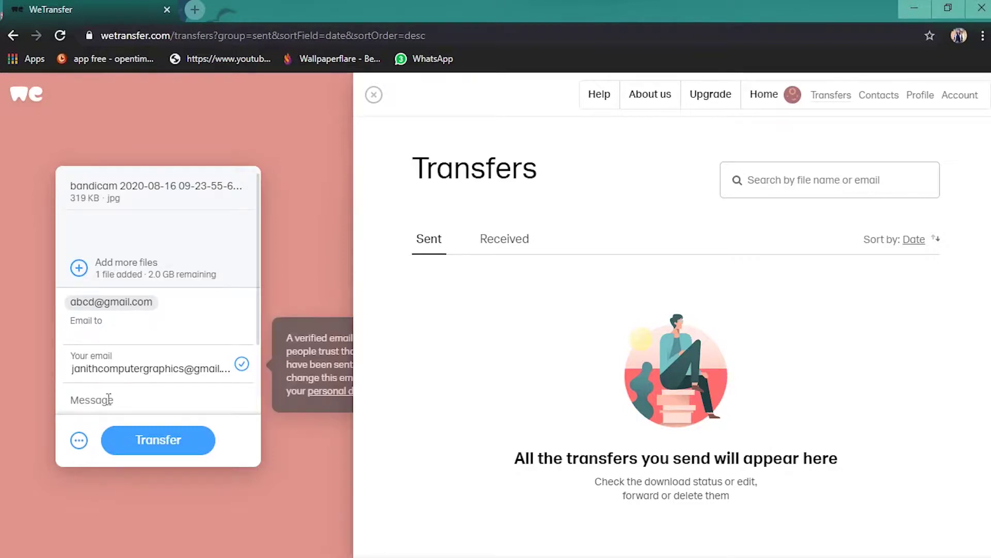
- Show the '...' transfer options, where Send email transfer is currently selected
scroll(108, 401, down, 1)
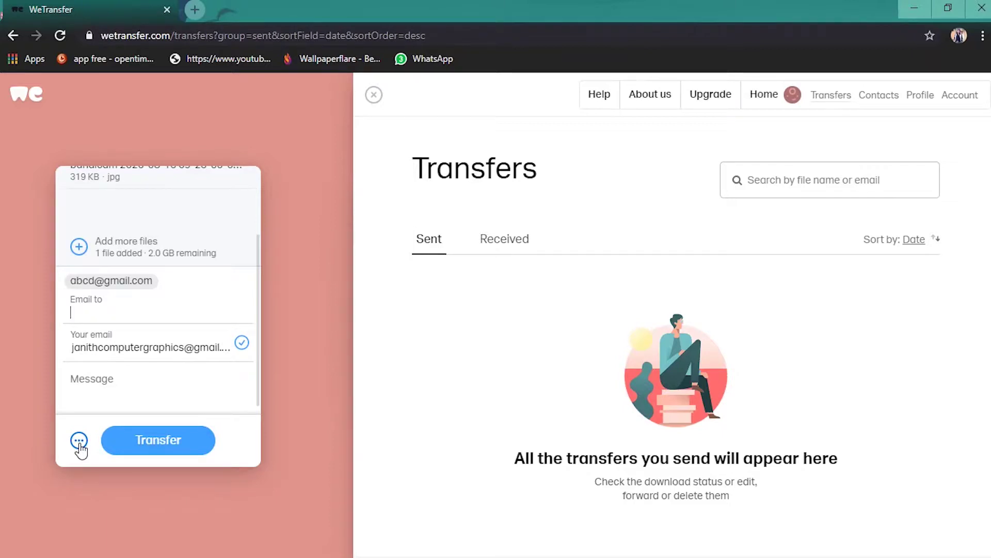
click(79, 442)
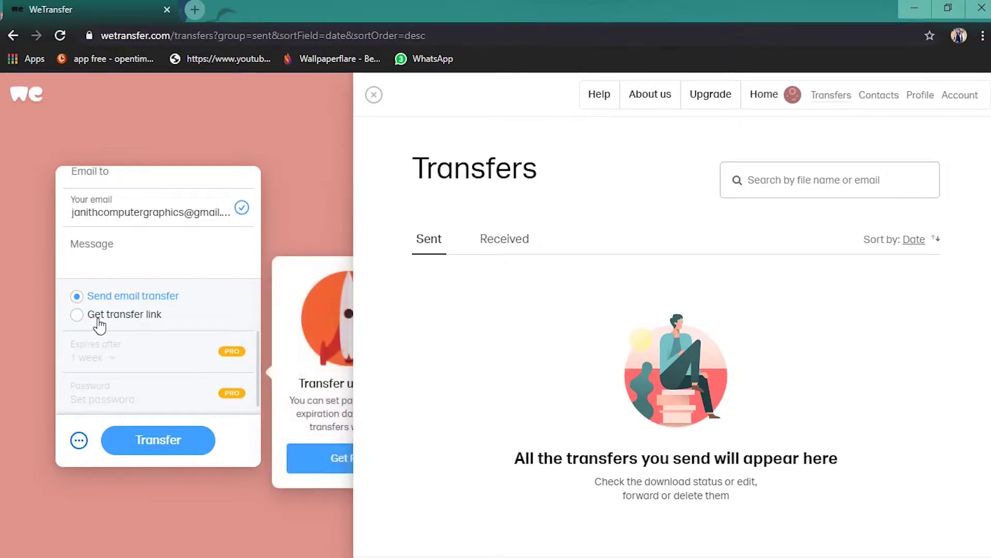
- Choose Get transfer link delivery so the panel's button reads Get a link
click(77, 314)
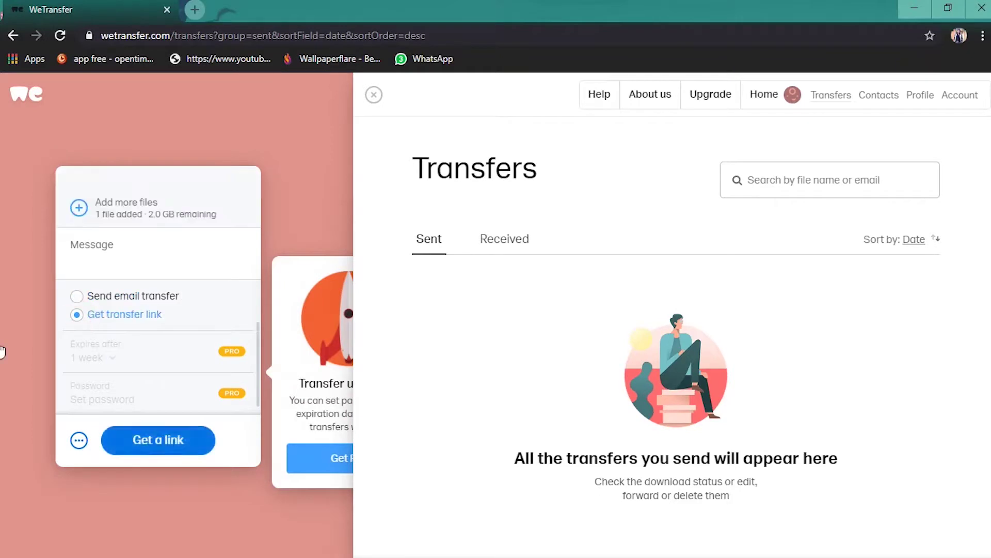
click(89, 244)
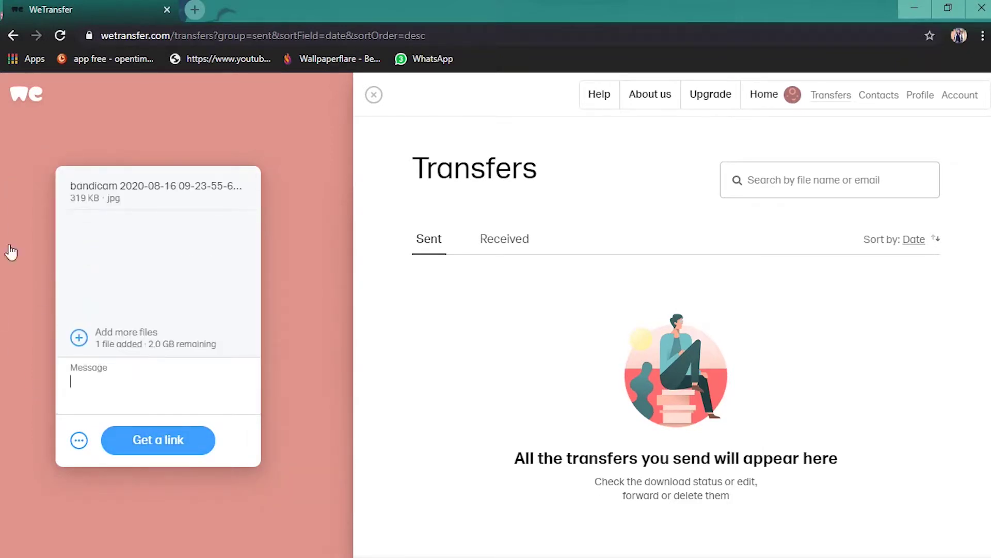
click(85, 341)
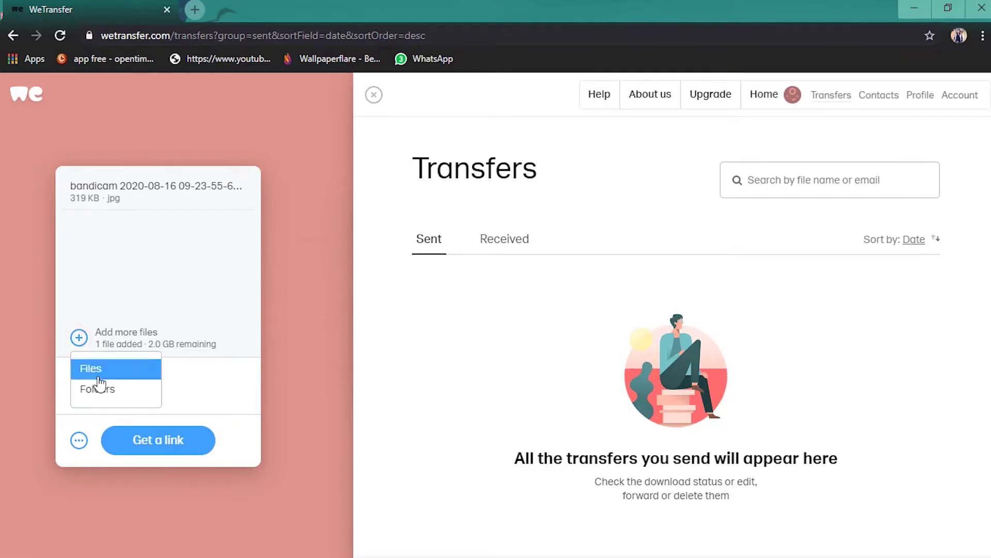